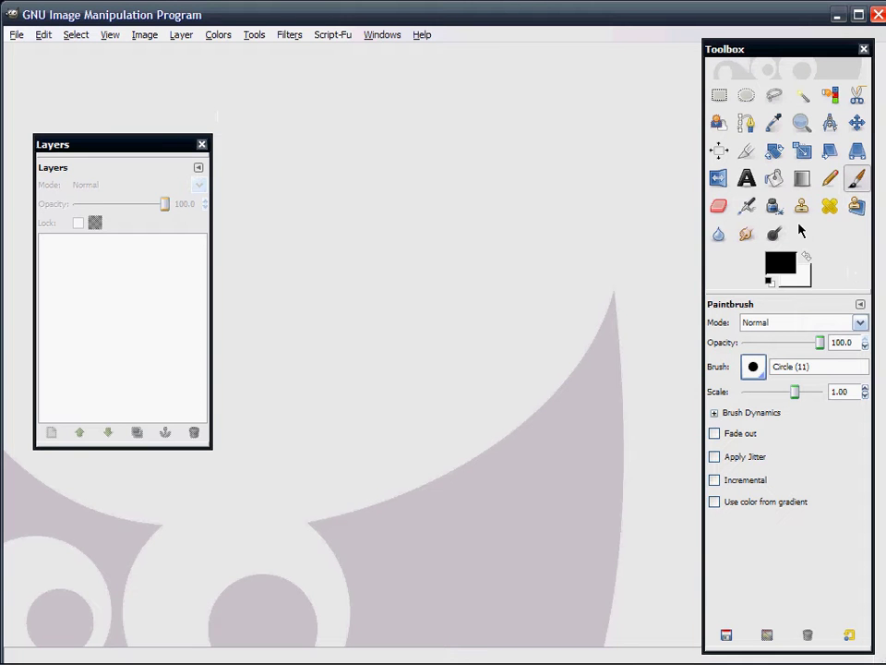
Step: Open amyhedgehog.PNG (166×324, single Background layer) from the Open Image dialog
{"action": "left_click", "coordinate": [15, 35]}
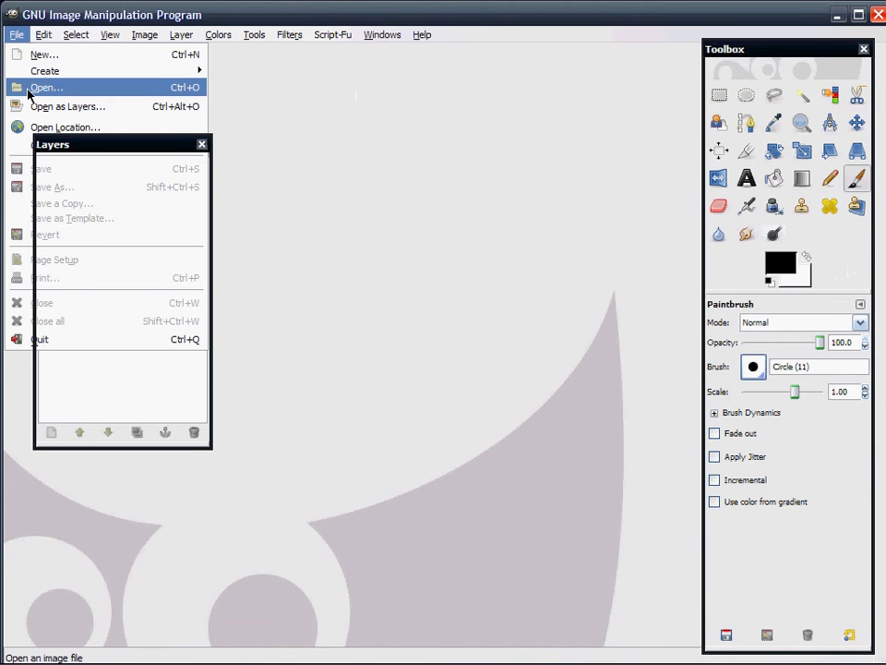
{"action": "left_click", "coordinate": [23, 88]}
{"action": "double_click", "coordinate": [268, 340]}
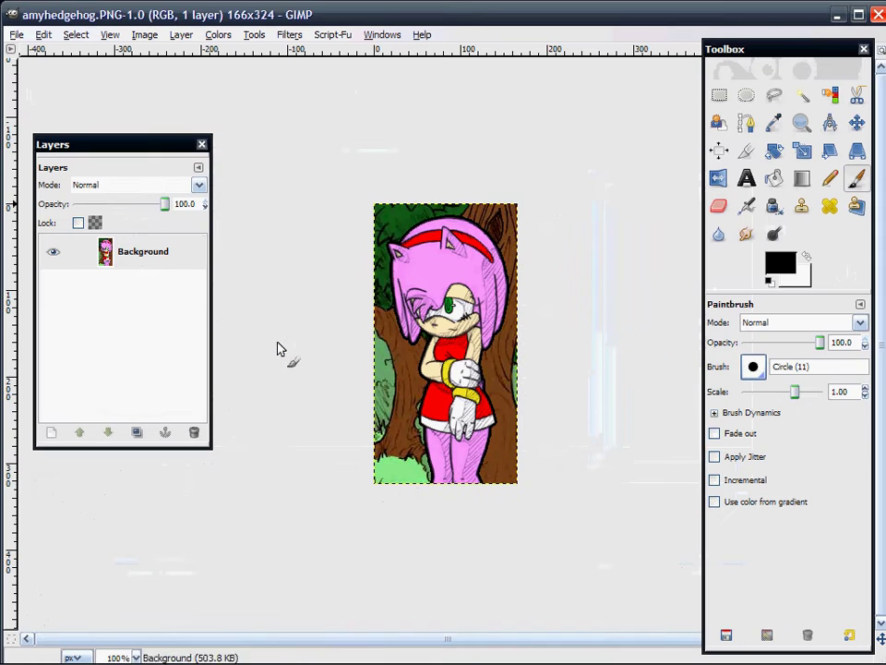
Step: Zoom in and select the red dress with the Select by Color tool
{"action": "left_click", "coordinate": [827, 97]}
{"action": "key", "text": "plus"}
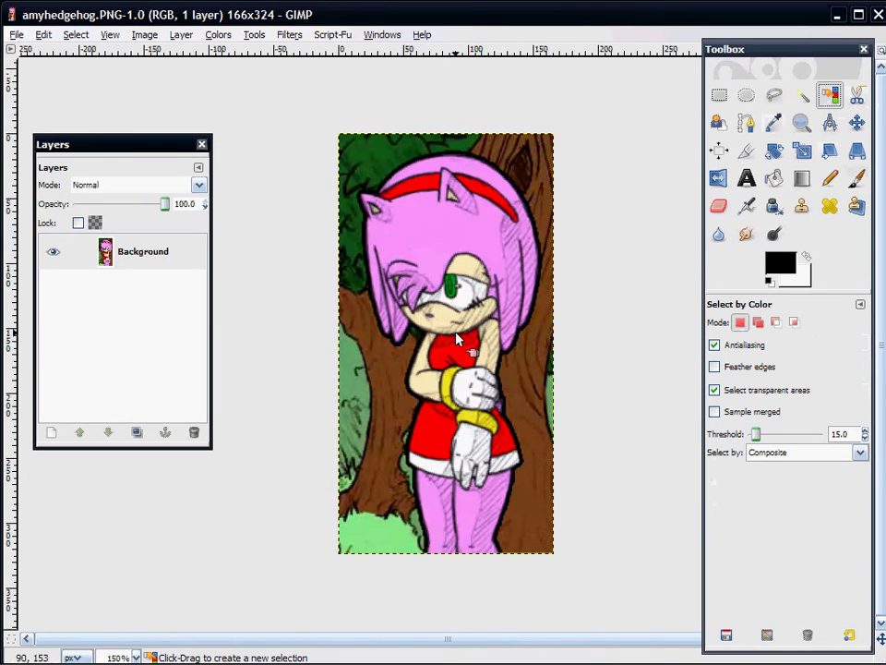
{"action": "key", "text": "plus"}
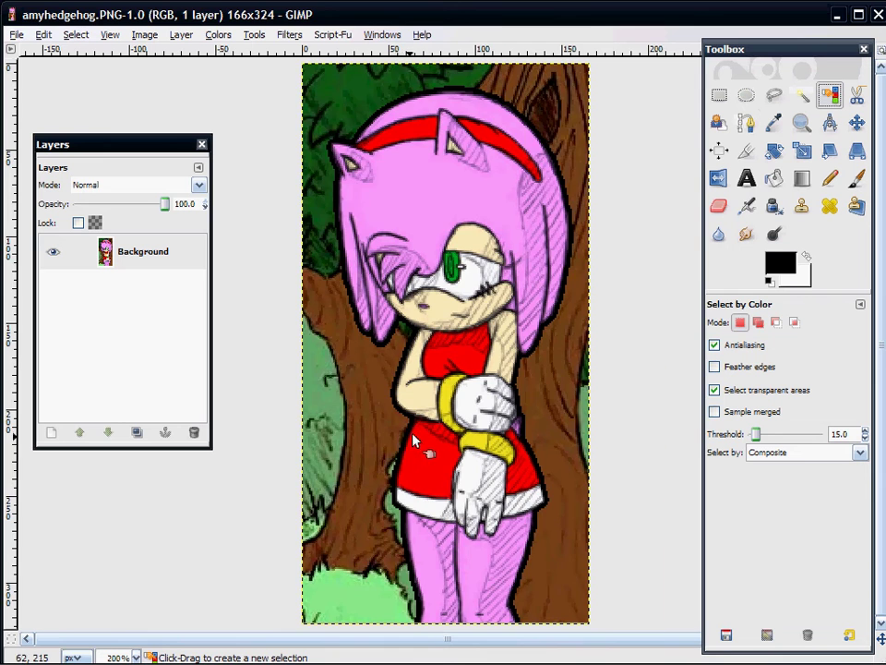
{"action": "scroll", "coordinate": [407, 443], "scroll_direction": "up", "scroll_amount": 2}
{"action": "left_click", "coordinate": [425, 487]}
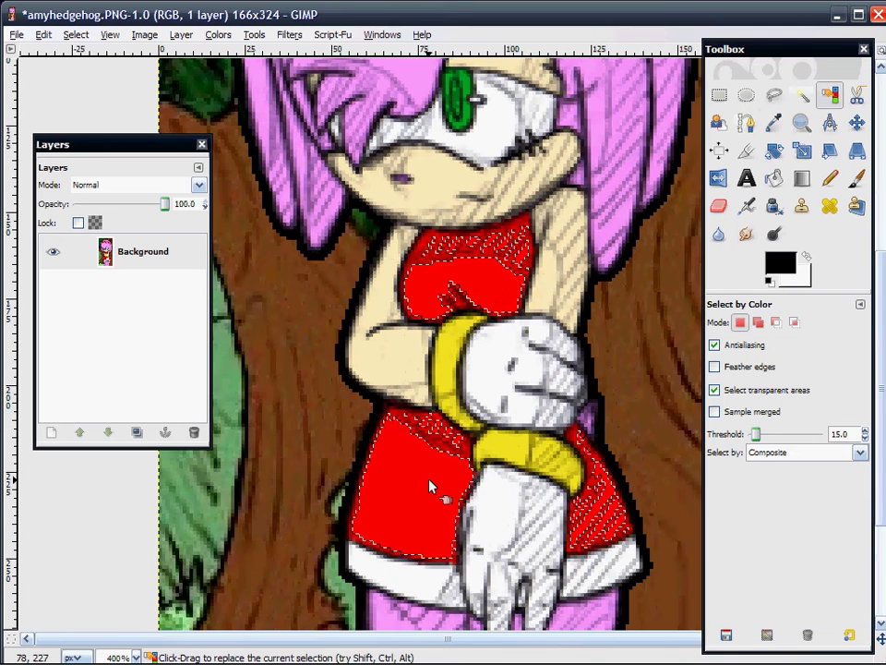
Step: Add the darker red shading and remaining red shirt pixels to the colour selection
{"action": "scroll", "coordinate": [420, 450], "scroll_direction": "up", "scroll_amount": 1}
{"action": "scroll", "coordinate": [420, 450], "scroll_direction": "up", "scroll_amount": 3}
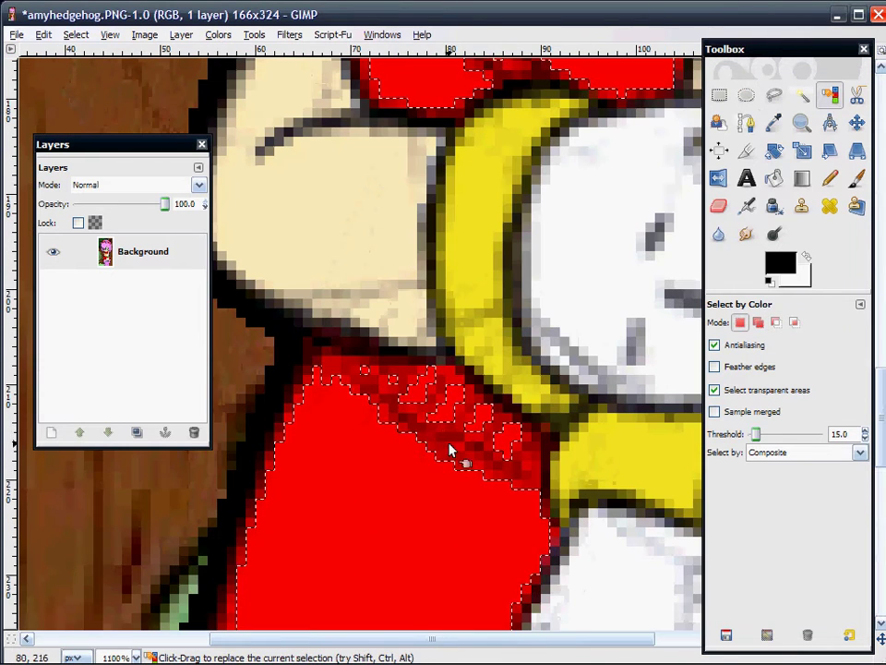
{"action": "key", "text": "shift"}
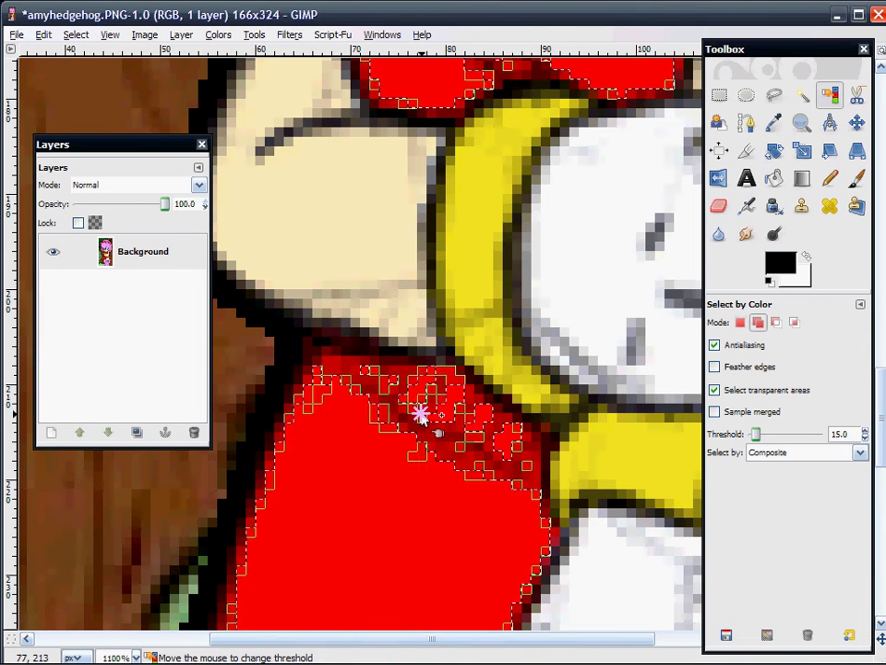
{"action": "left_click_drag", "start_coordinate": [422, 418], "coordinate": [437, 391]}
{"action": "mouse_move", "coordinate": [400, 434]}
{"action": "left_mouse_down"}
{"action": "mouse_move", "coordinate": [405, 421]}
{"action": "mouse_move", "coordinate": [413, 425]}
{"action": "left_mouse_up"}
{"action": "scroll", "coordinate": [445, 402], "scroll_direction": "up", "scroll_amount": 3}
{"action": "key", "text": "ctrl"}
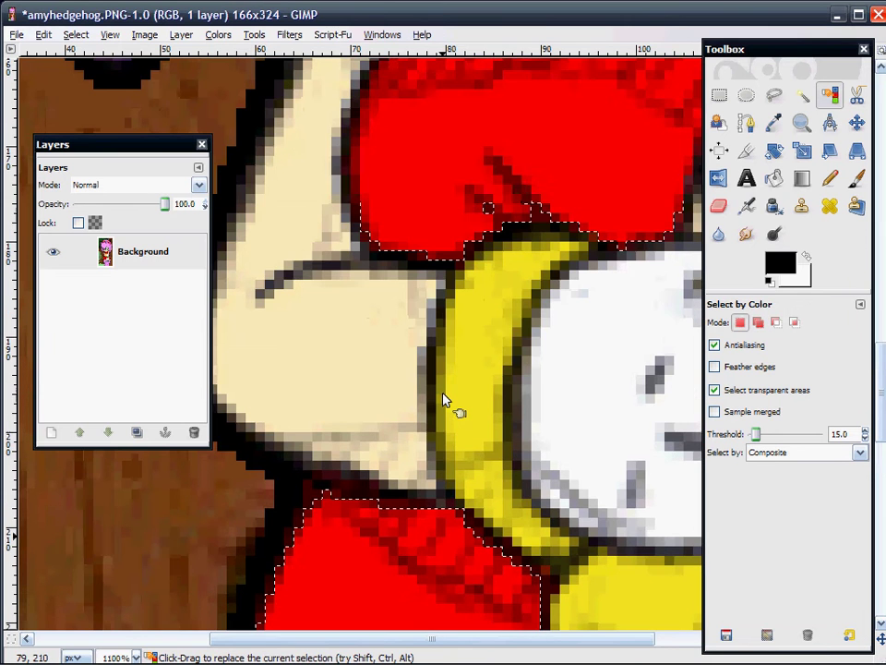
{"action": "scroll", "coordinate": [445, 399], "scroll_direction": "down", "scroll_amount": 5}
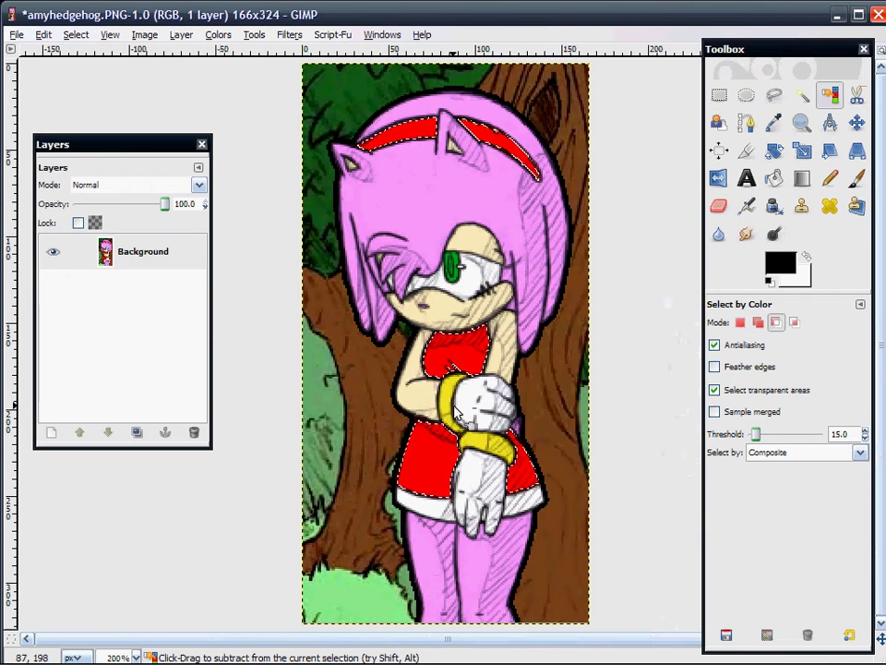
{"action": "scroll", "coordinate": [472, 410], "scroll_direction": "down", "scroll_amount": 2}
{"action": "scroll", "coordinate": [476, 277], "scroll_direction": "up", "scroll_amount": 1}
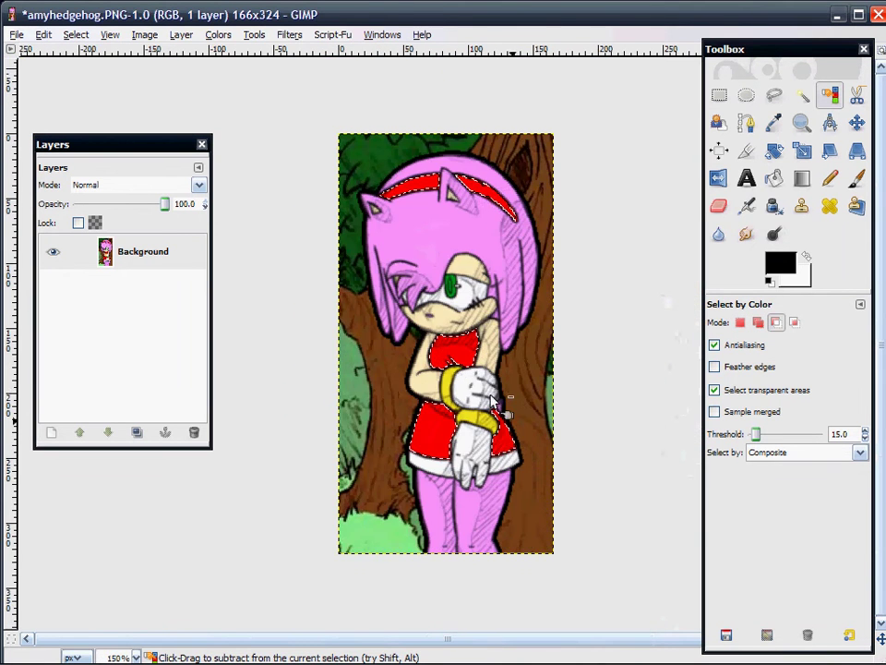
Step: Duplicate the Background layer three times, then make Background the active layer
{"action": "right_click", "coordinate": [142, 254]}
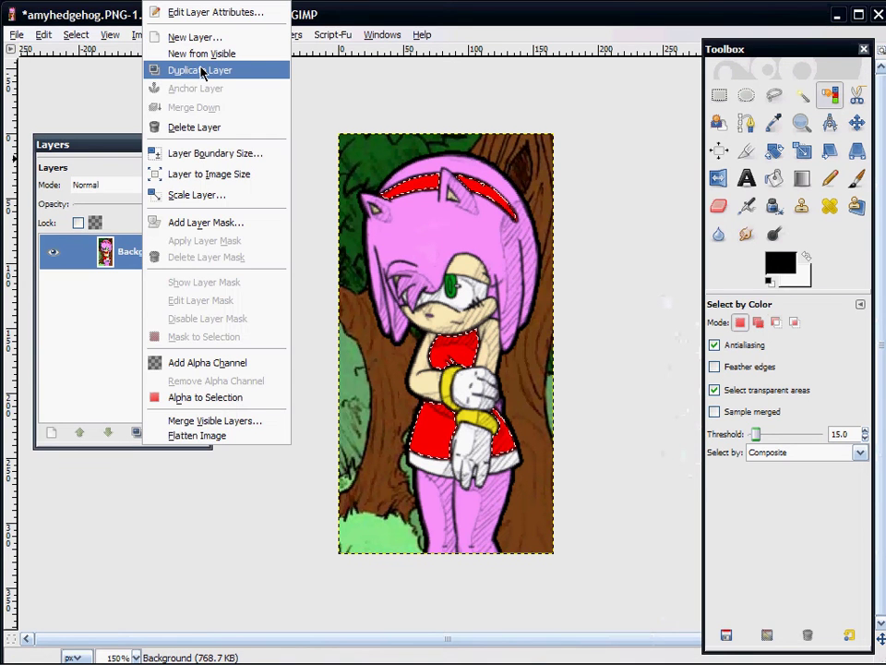
{"action": "left_click", "coordinate": [204, 70]}
{"action": "right_click", "coordinate": [164, 257]}
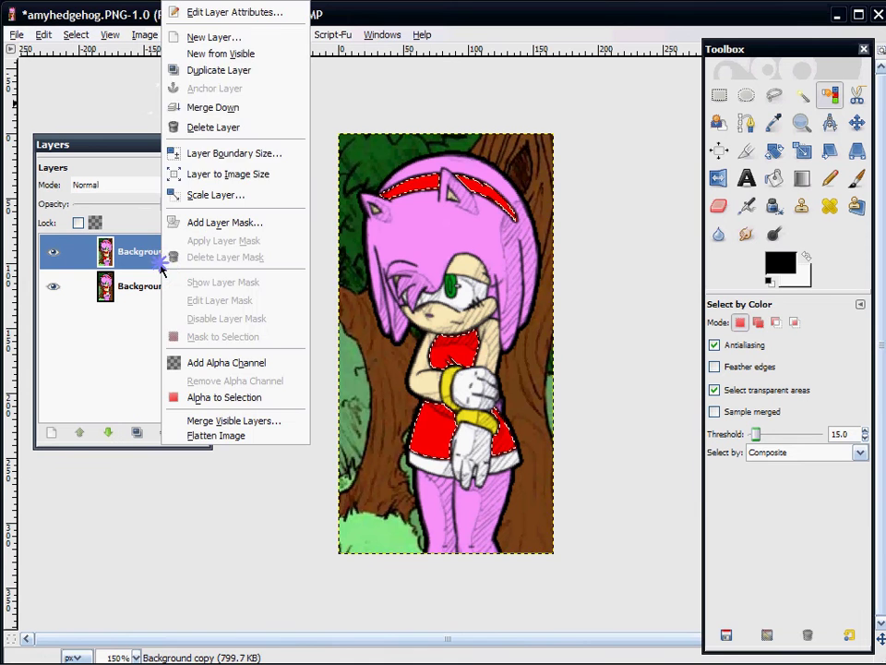
{"action": "left_click", "coordinate": [208, 92]}
{"action": "right_click", "coordinate": [154, 251]}
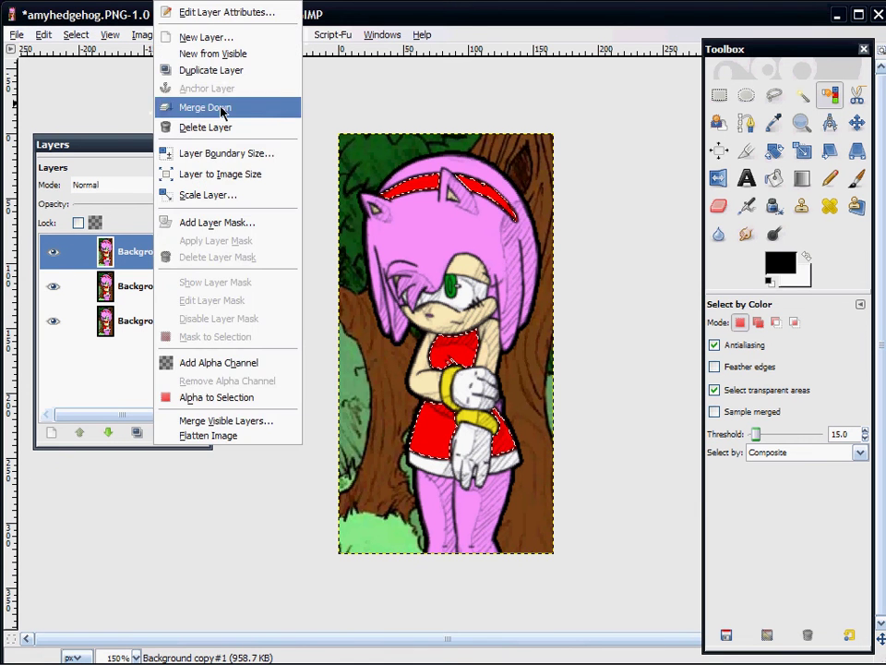
{"action": "left_click", "coordinate": [216, 72]}
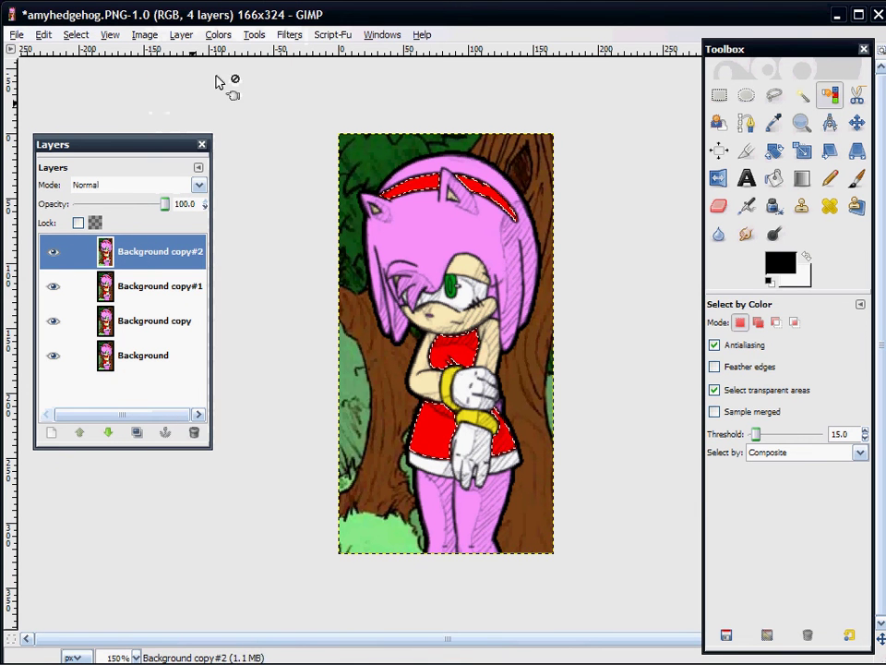
{"action": "left_click", "coordinate": [154, 364]}
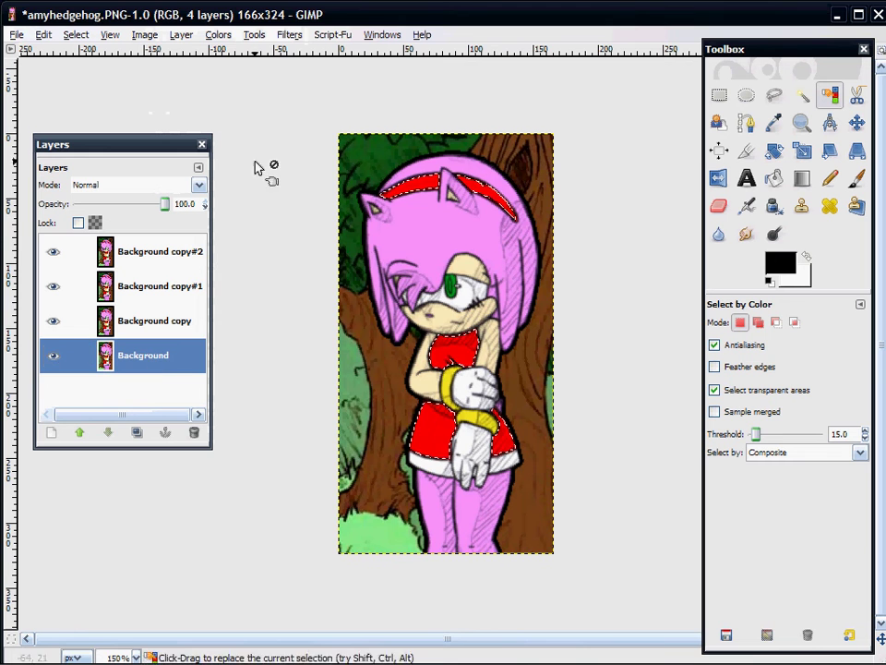
{"action": "left_click", "coordinate": [290, 34]}
Step: Apply linked RGB Noise at 0.40 to the selected red areas on Background
{"action": "mouse_move", "coordinate": [453, 181]}
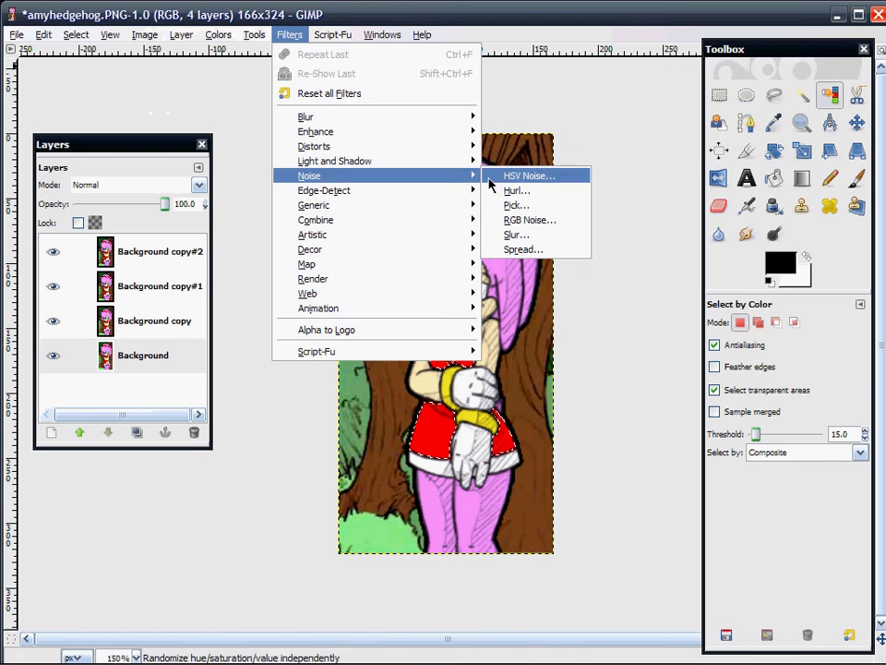
{"action": "left_click", "coordinate": [532, 220]}
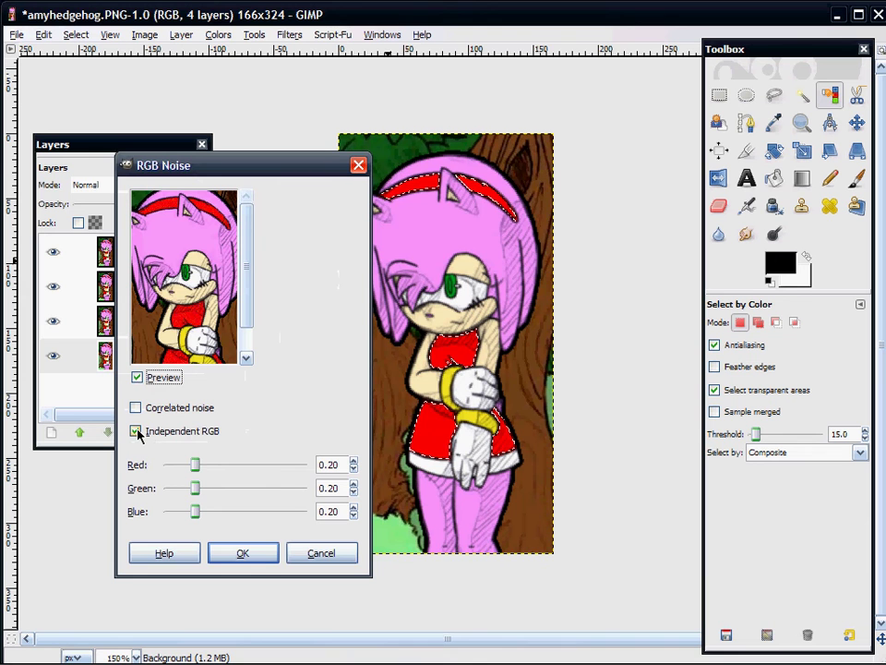
{"action": "left_click", "coordinate": [136, 432]}
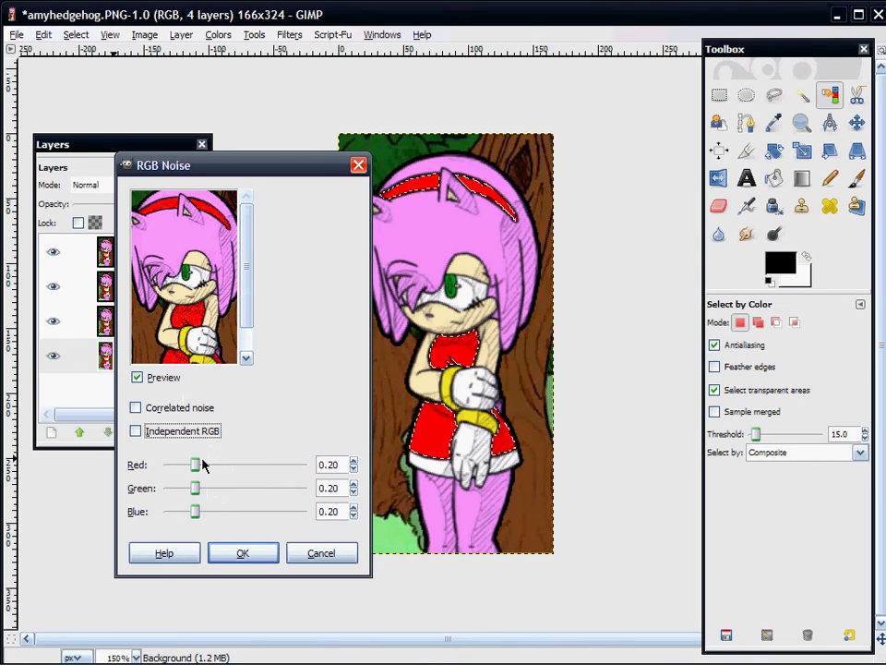
{"action": "left_click_drag", "start_coordinate": [196, 467], "coordinate": [292, 466]}
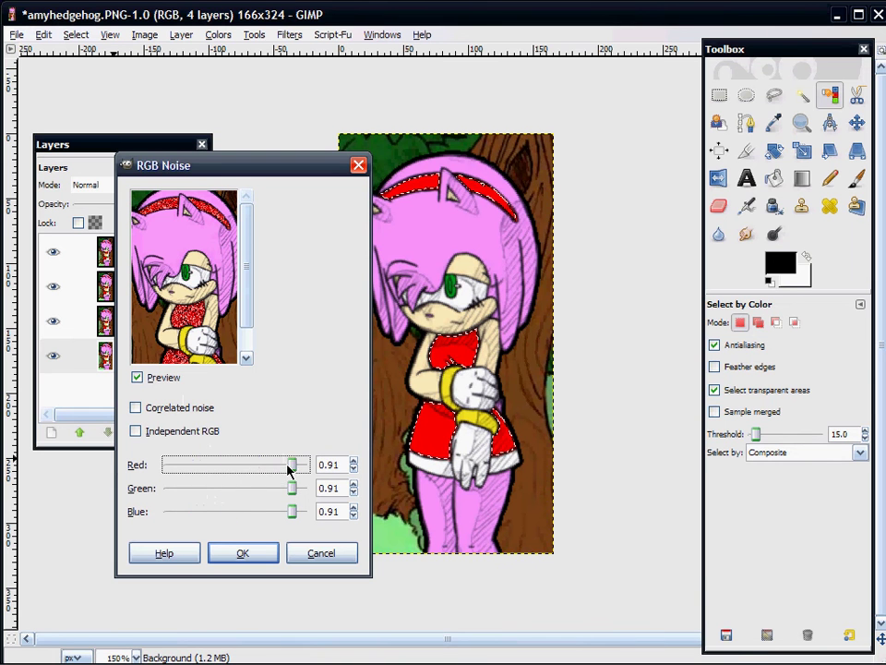
{"action": "left_click_drag", "start_coordinate": [293, 469], "coordinate": [227, 486]}
{"action": "left_click", "coordinate": [356, 471]}
{"action": "left_click", "coordinate": [356, 471]}
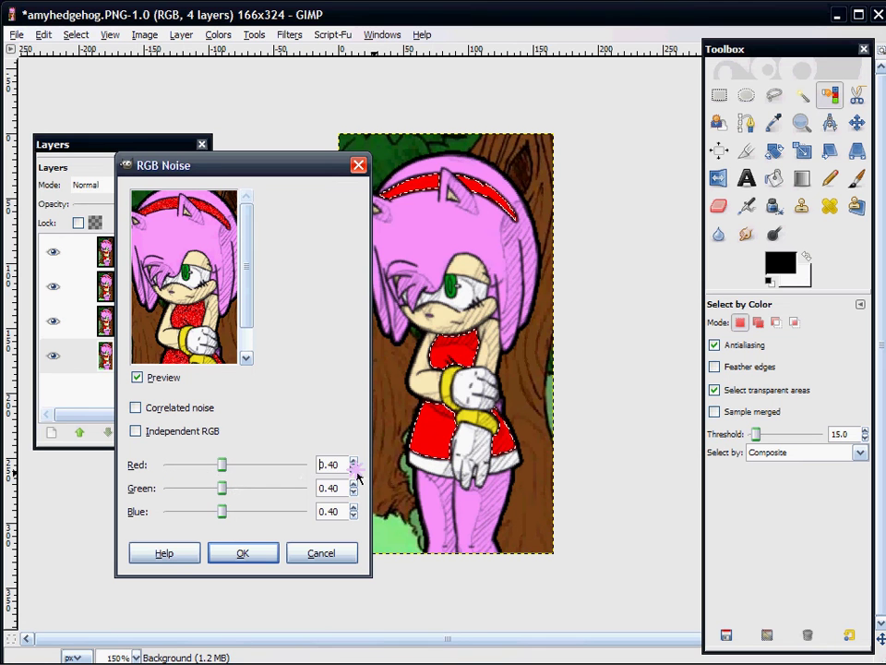
{"action": "left_click", "coordinate": [261, 553]}
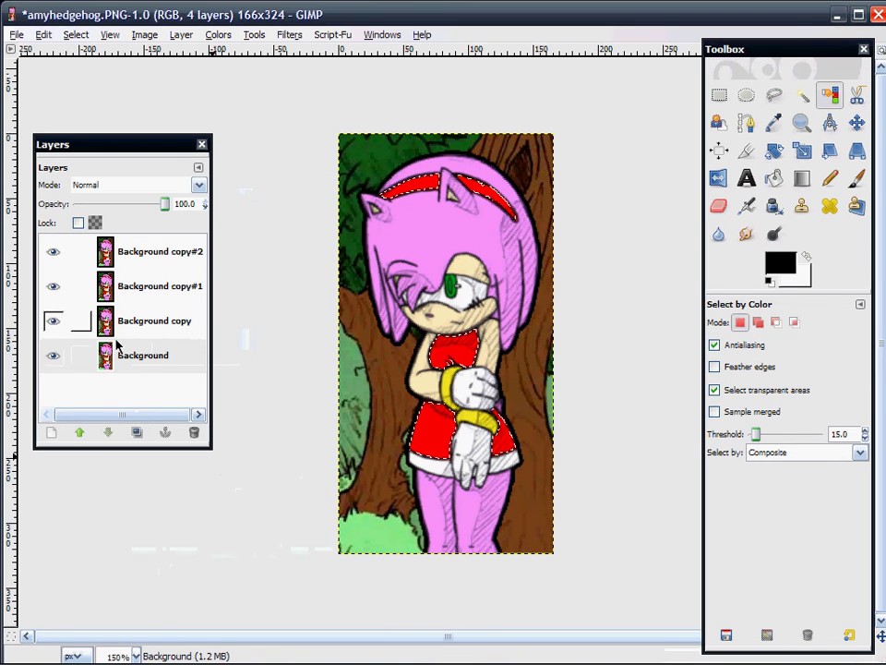
Step: Apply slightly stronger RGB Noise to the red dress on Background copy
{"action": "left_click", "coordinate": [129, 320]}
{"action": "left_click", "coordinate": [290, 35]}
{"action": "mouse_move", "coordinate": [445, 192]}
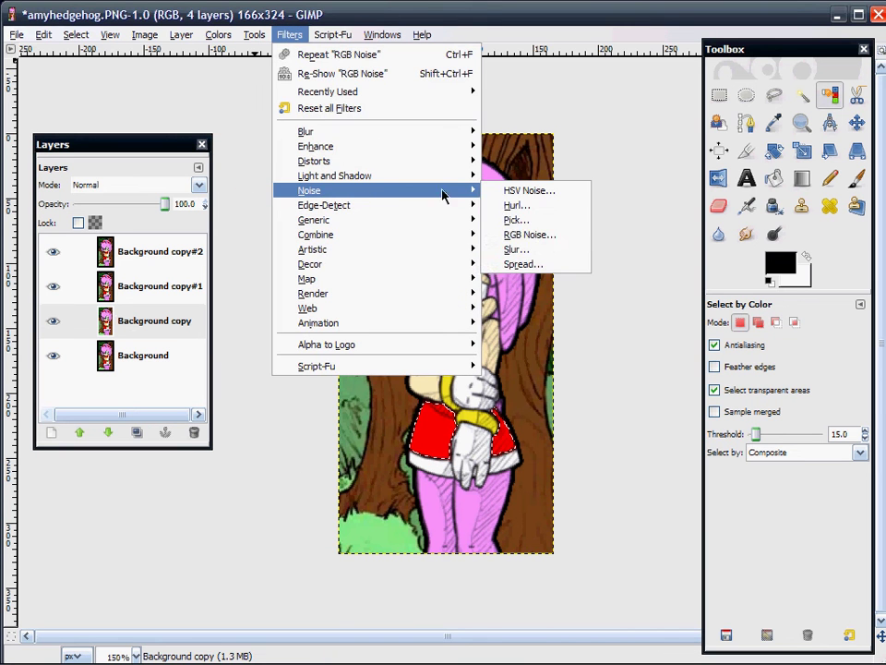
{"action": "left_click", "coordinate": [532, 237]}
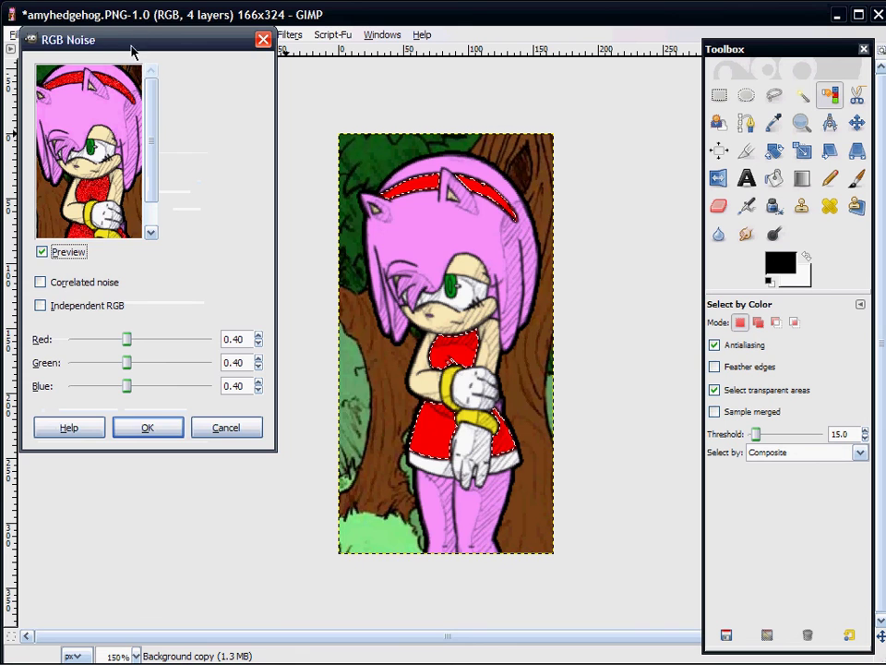
{"action": "left_click_drag", "start_coordinate": [137, 36], "coordinate": [399, 223]}
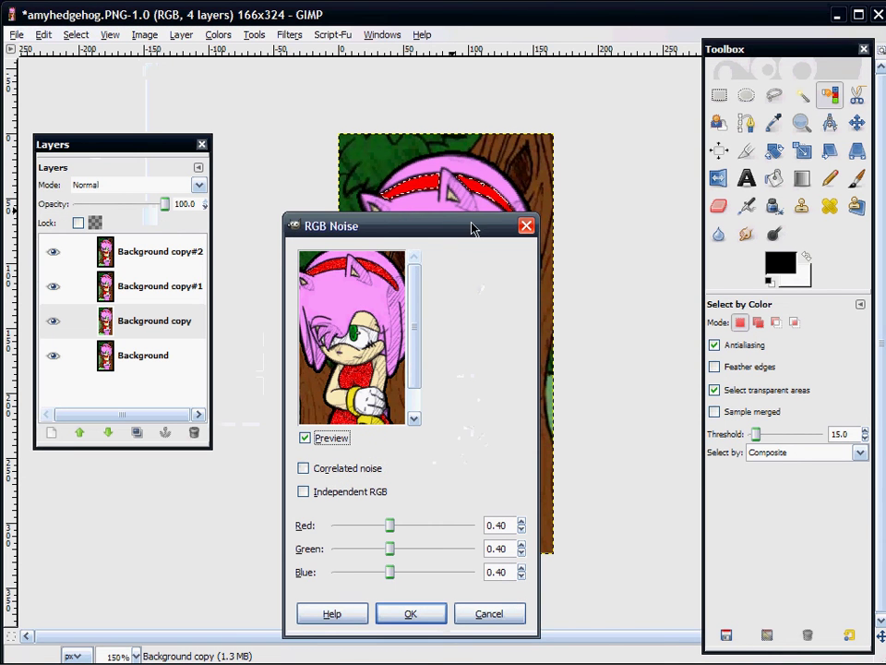
{"action": "left_click", "coordinate": [521, 520]}
{"action": "left_click", "coordinate": [521, 521]}
{"action": "left_click", "coordinate": [520, 520]}
{"action": "left_click", "coordinate": [520, 521]}
{"action": "left_click", "coordinate": [521, 521]}
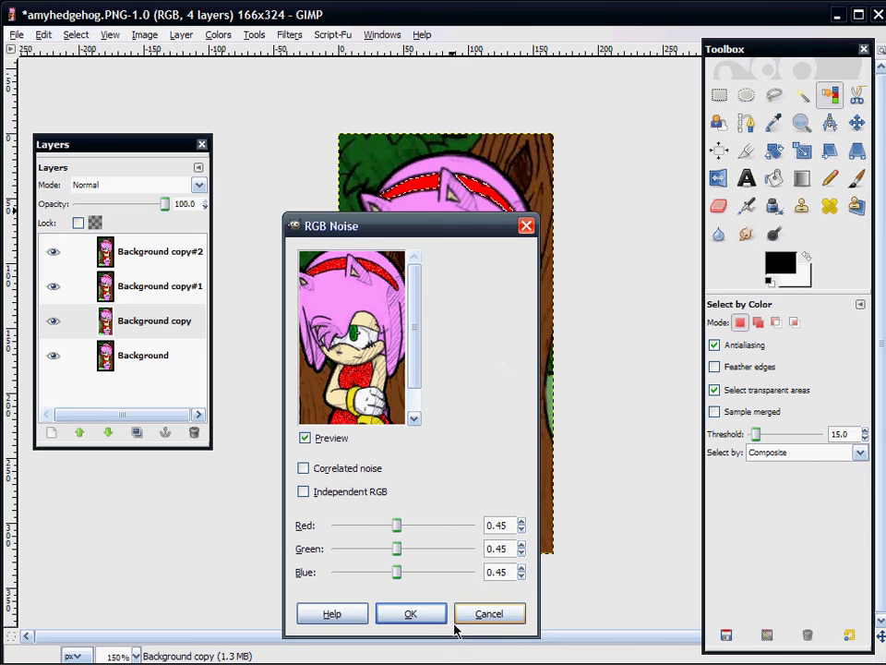
{"action": "left_click", "coordinate": [412, 615]}
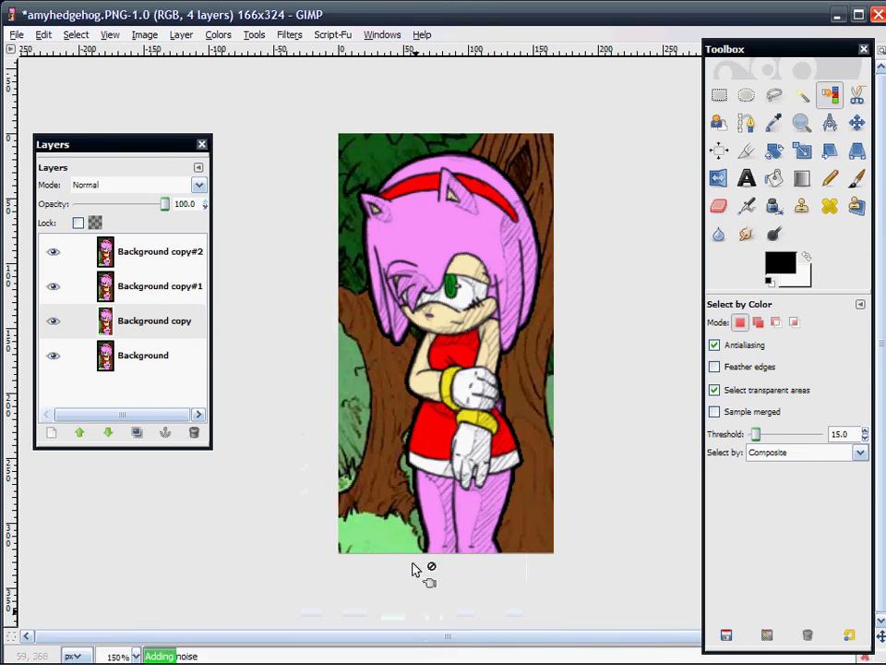
Step: Apply RGB Noise raised toward 0.50 to the red dress on Background copy#1
{"action": "left_click", "coordinate": [136, 288]}
{"action": "left_click", "coordinate": [289, 34]}
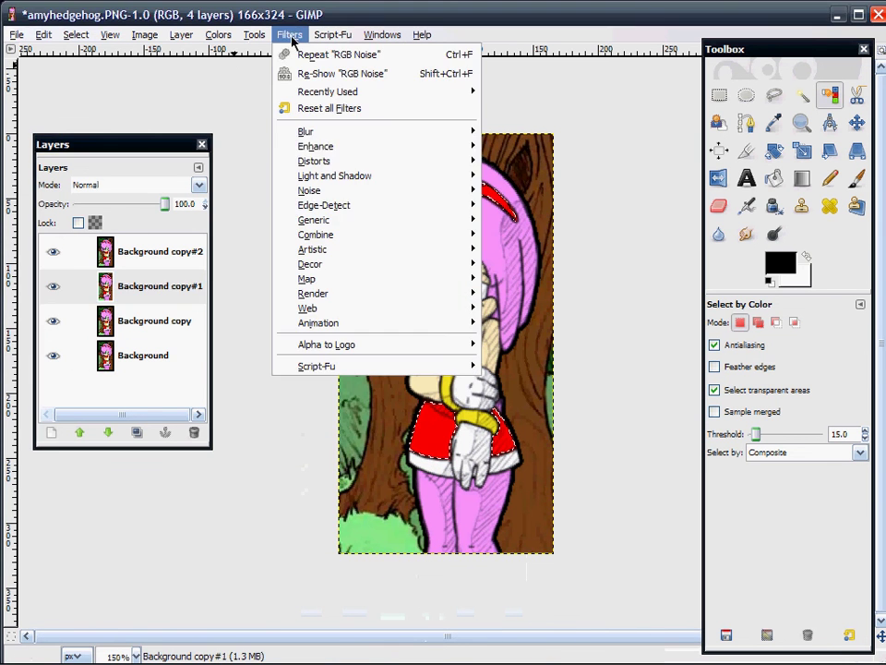
{"action": "mouse_move", "coordinate": [349, 196]}
{"action": "left_click", "coordinate": [531, 235]}
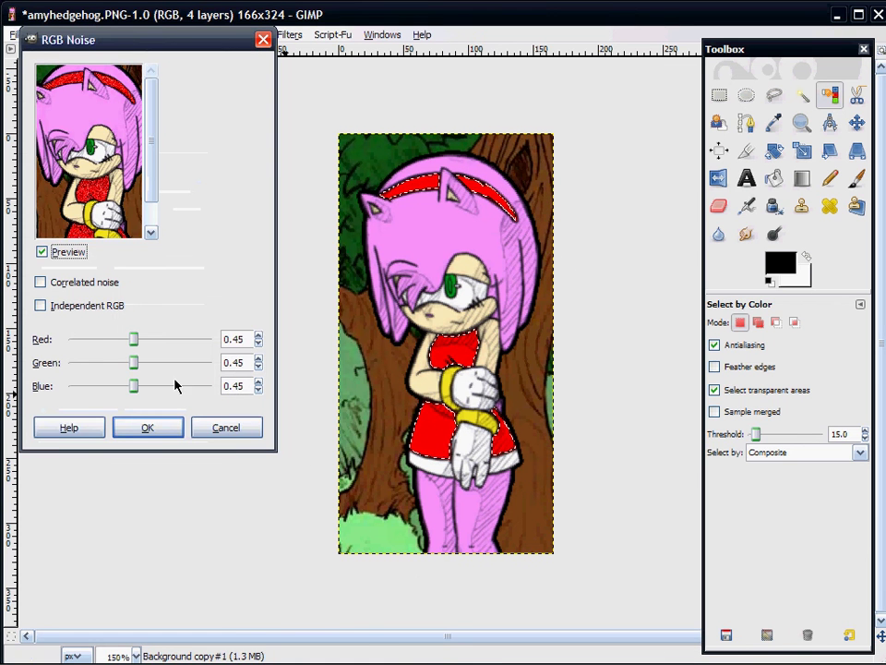
{"action": "left_click", "coordinate": [259, 337]}
{"action": "left_click", "coordinate": [258, 336]}
{"action": "left_click", "coordinate": [259, 336]}
{"action": "left_click", "coordinate": [143, 429]}
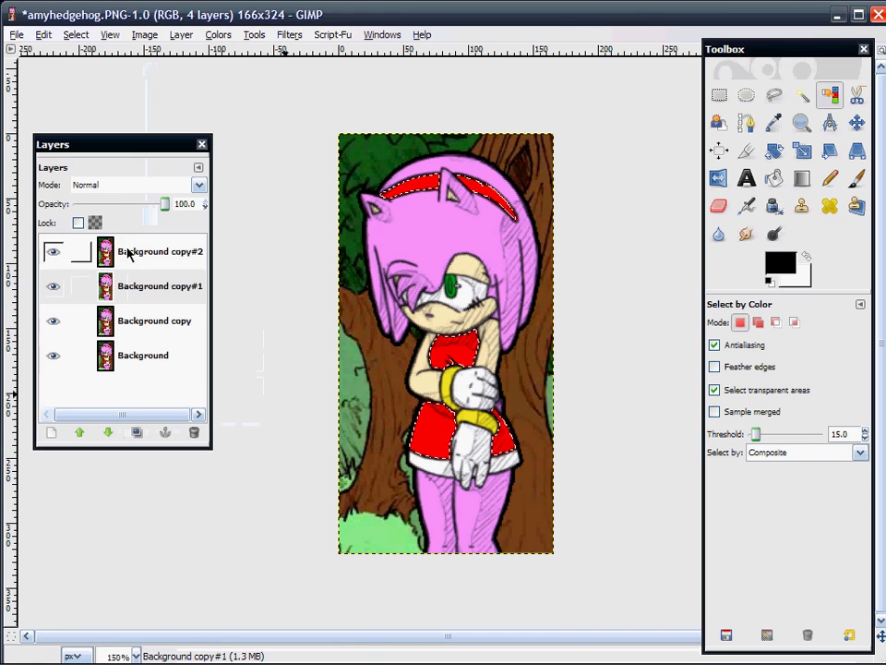
Step: Apply RGB Noise at 0.46 to the red dress on Background copy#2
{"action": "left_click", "coordinate": [125, 251]}
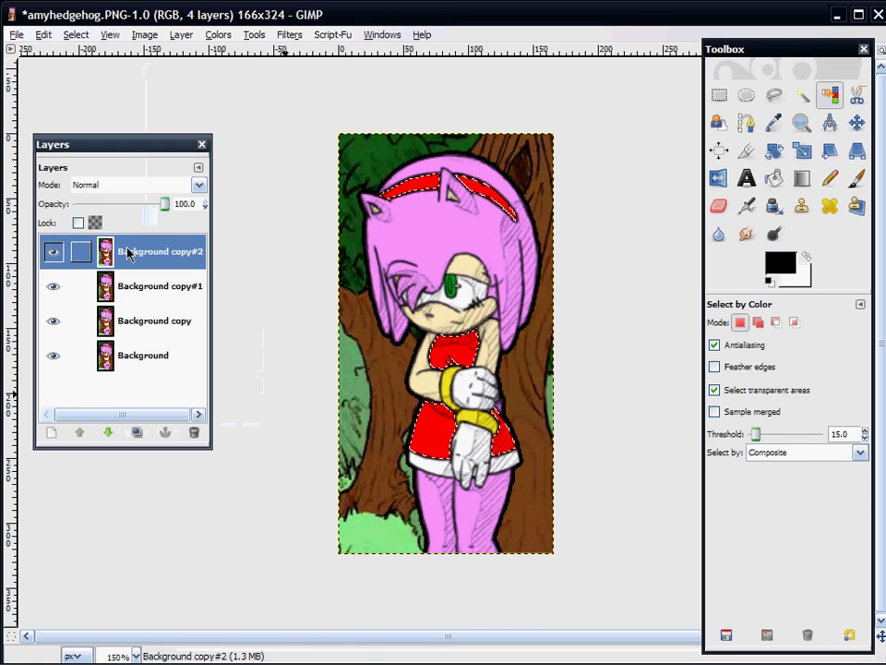
{"action": "left_click", "coordinate": [289, 34]}
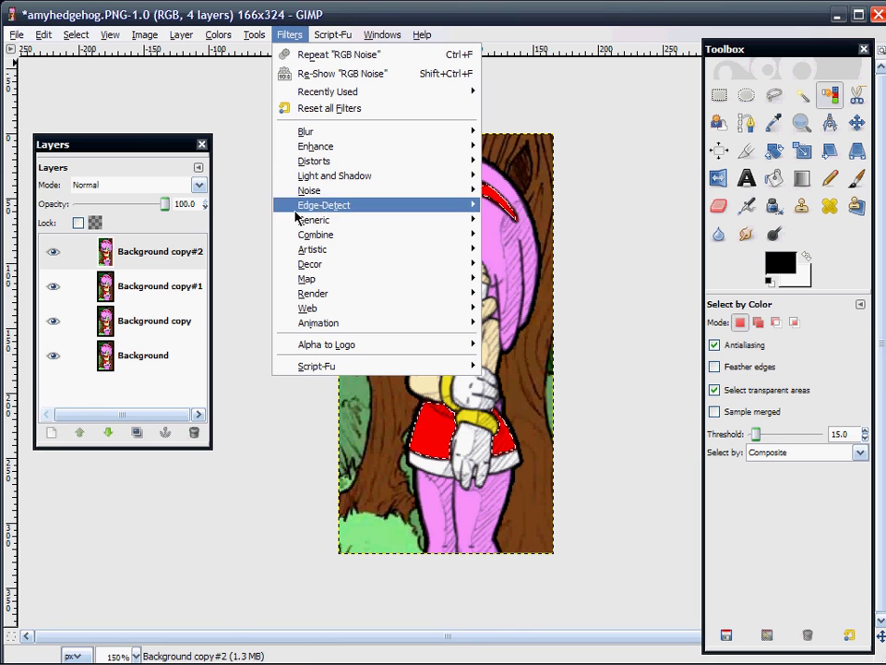
{"action": "mouse_move", "coordinate": [318, 191]}
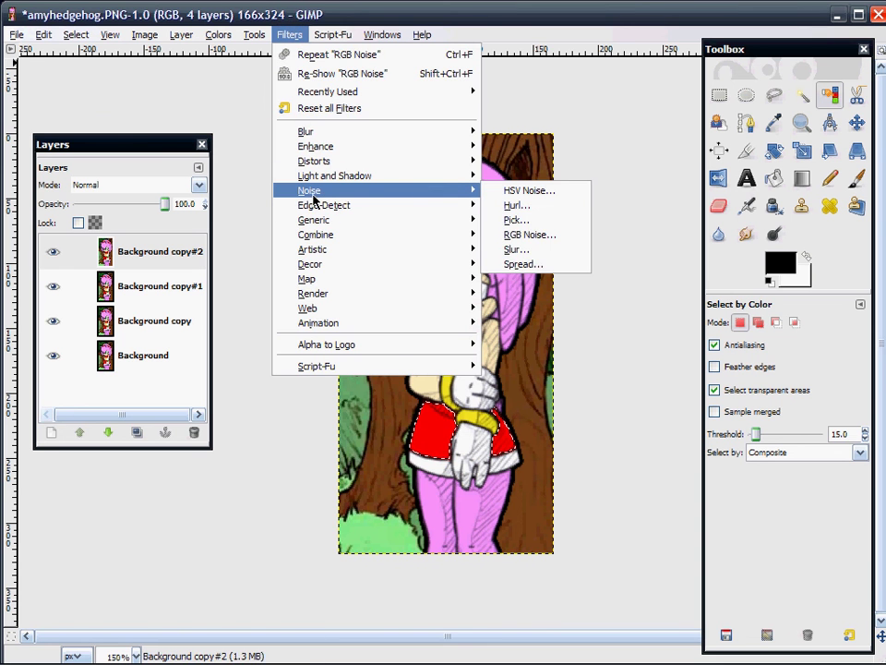
{"action": "left_click", "coordinate": [519, 238]}
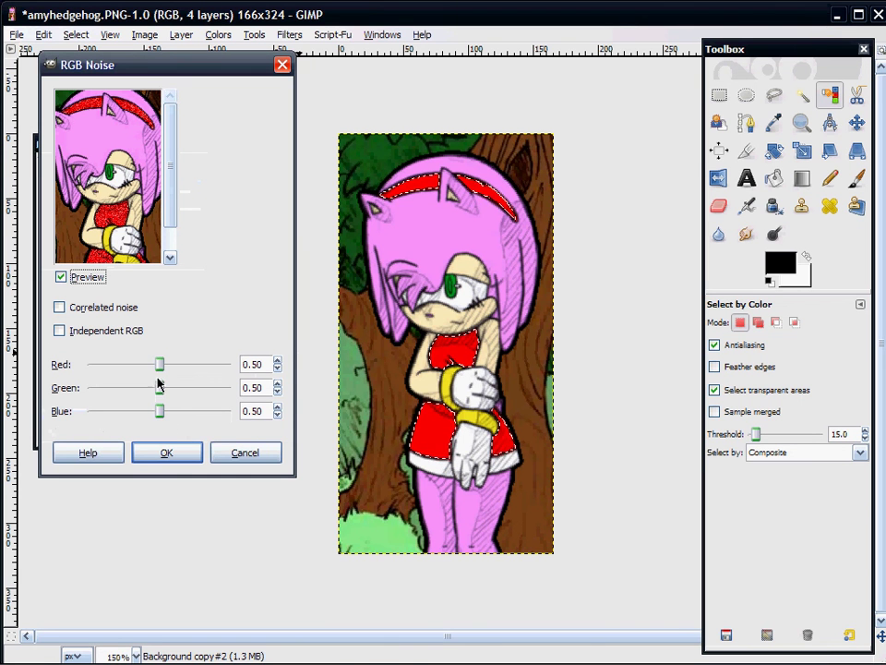
{"action": "left_click", "coordinate": [277, 368]}
{"action": "left_click", "coordinate": [277, 368]}
{"action": "left_click", "coordinate": [277, 369]}
{"action": "left_click", "coordinate": [277, 369]}
{"action": "left_click", "coordinate": [277, 368]}
{"action": "left_click", "coordinate": [166, 454]}
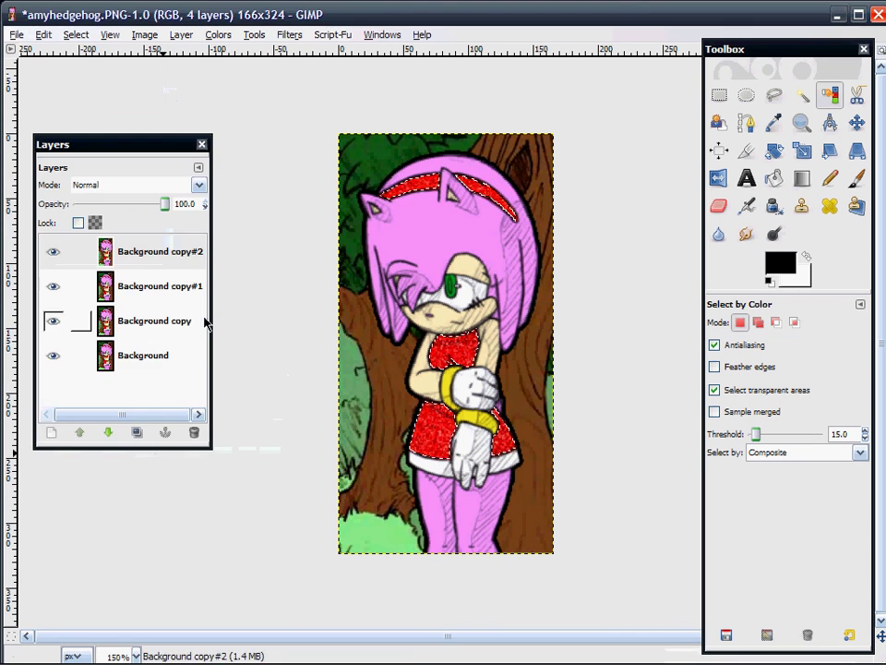
{"action": "left_click", "coordinate": [289, 34]}
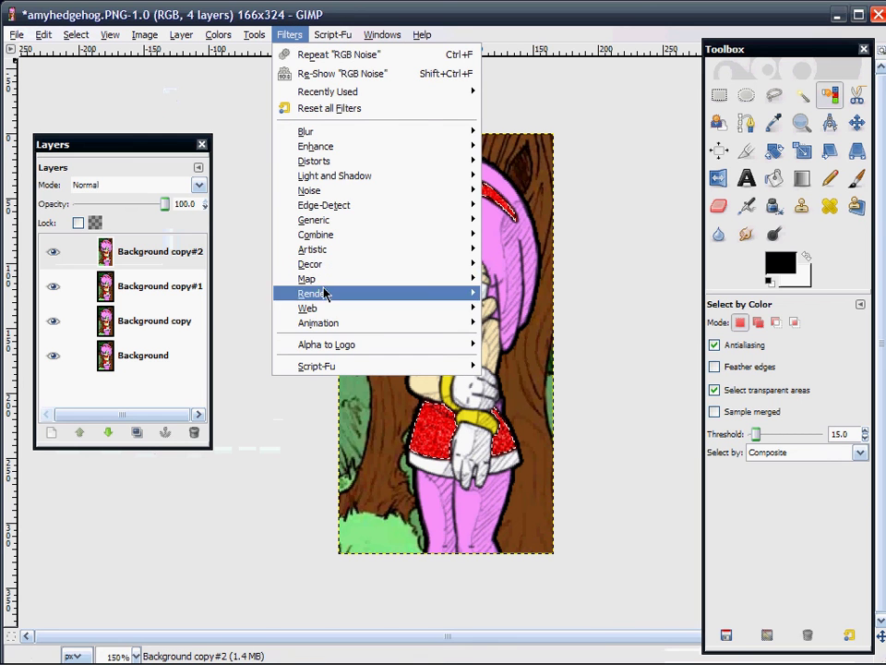
{"action": "mouse_move", "coordinate": [325, 328]}
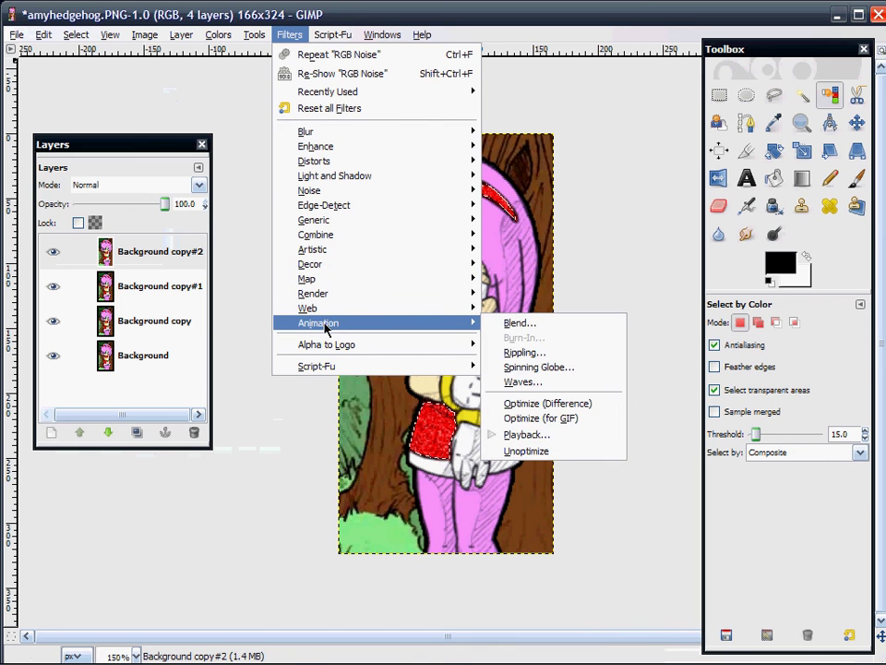
{"action": "left_click", "coordinate": [546, 435]}
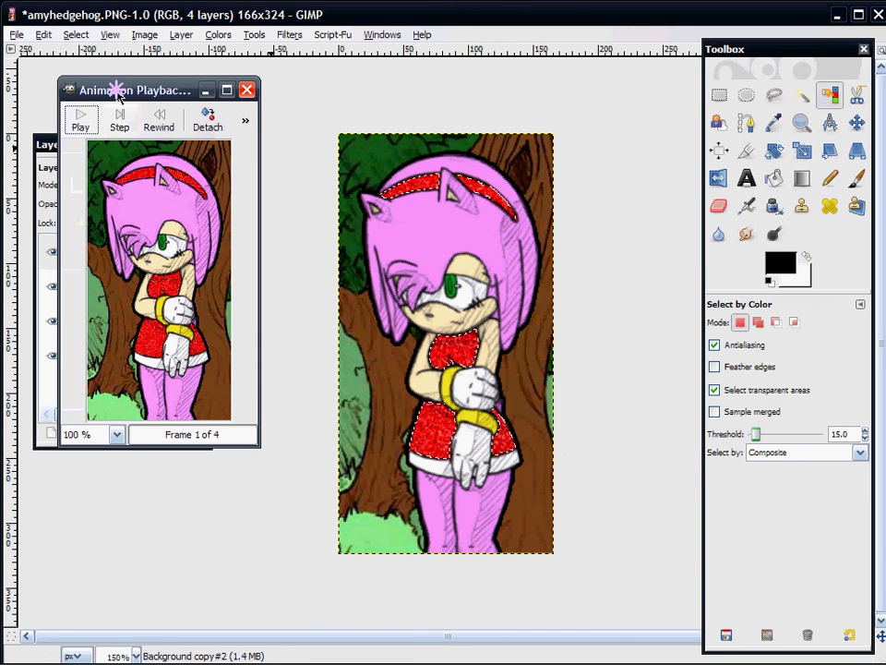
{"action": "left_click", "coordinate": [360, 178]}
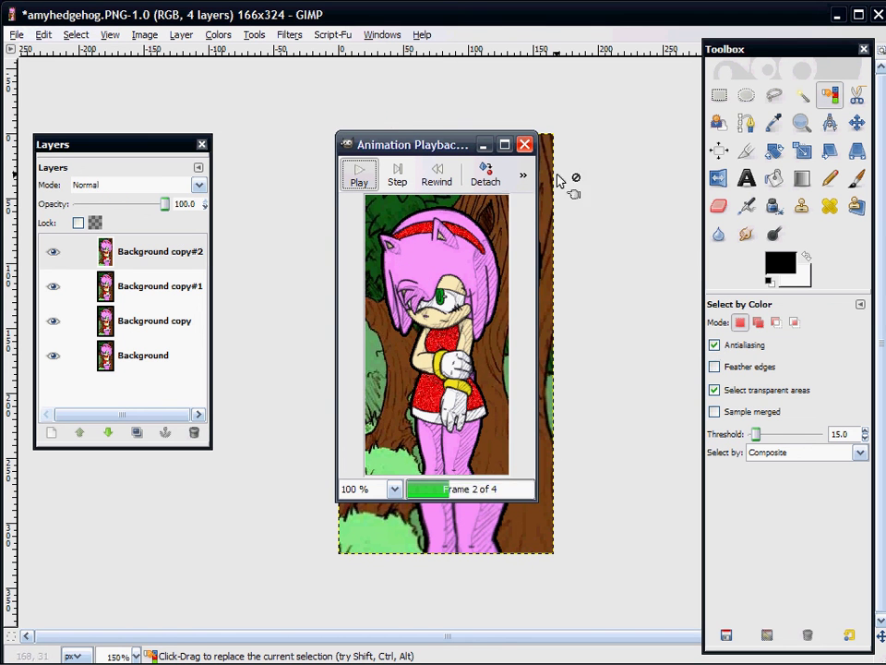
{"action": "left_click", "coordinate": [525, 144]}
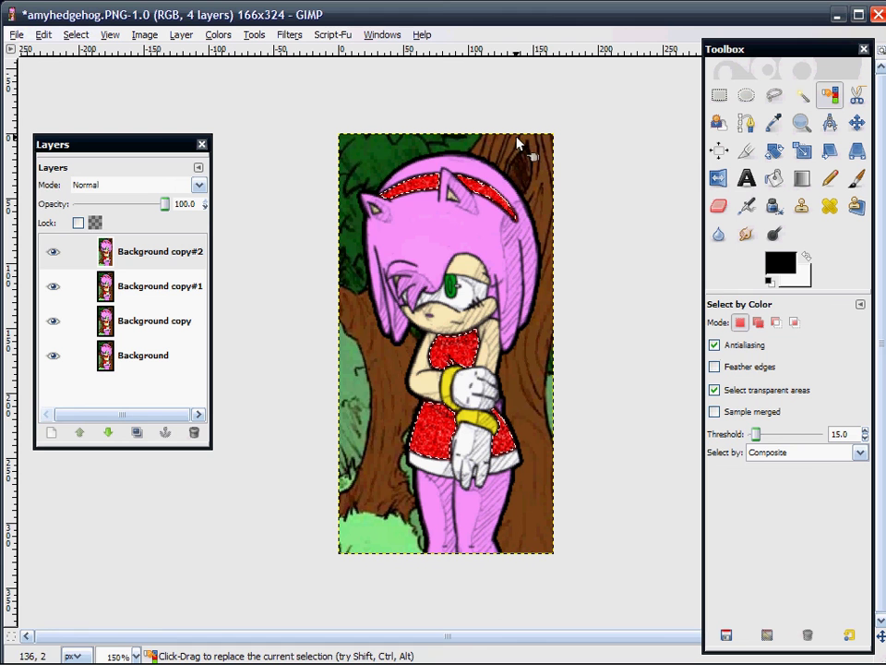
Step: Export amyhedgehog.gif as an animation looping forever with 100 ms between frames
{"action": "left_click", "coordinate": [11, 37]}
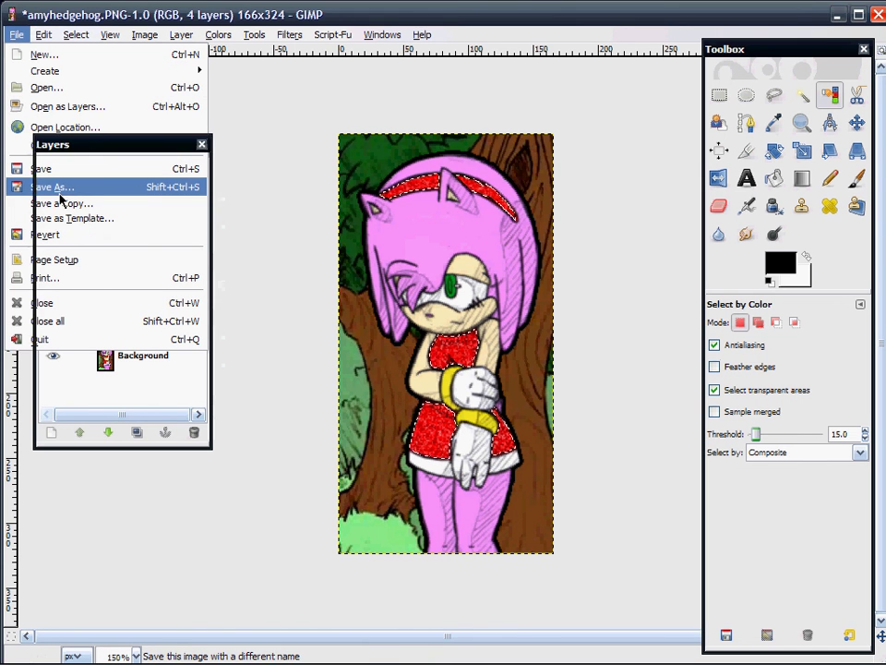
{"action": "left_click", "coordinate": [63, 188]}
{"action": "left_click", "coordinate": [219, 160]}
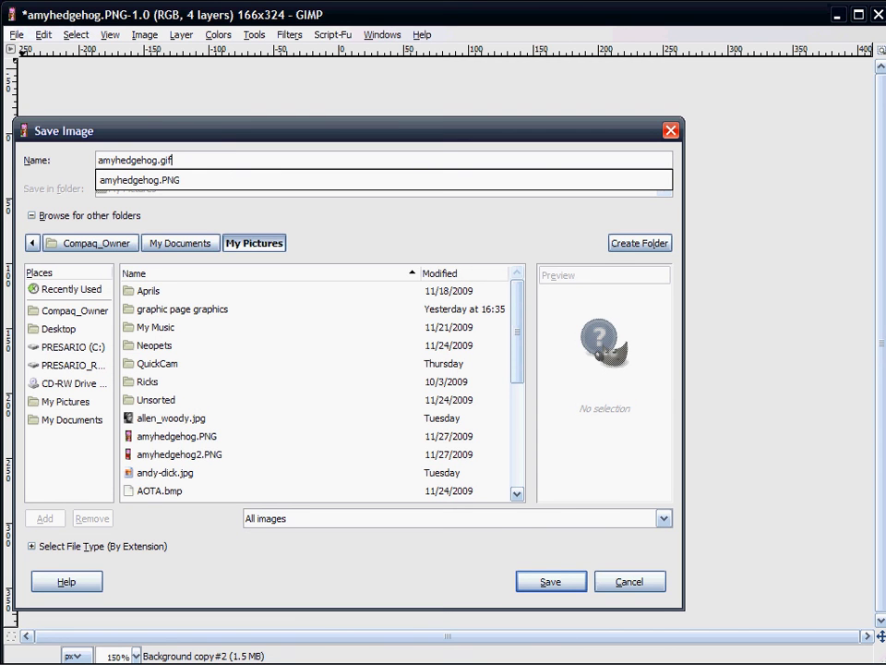
{"action": "key", "text": "Return"}
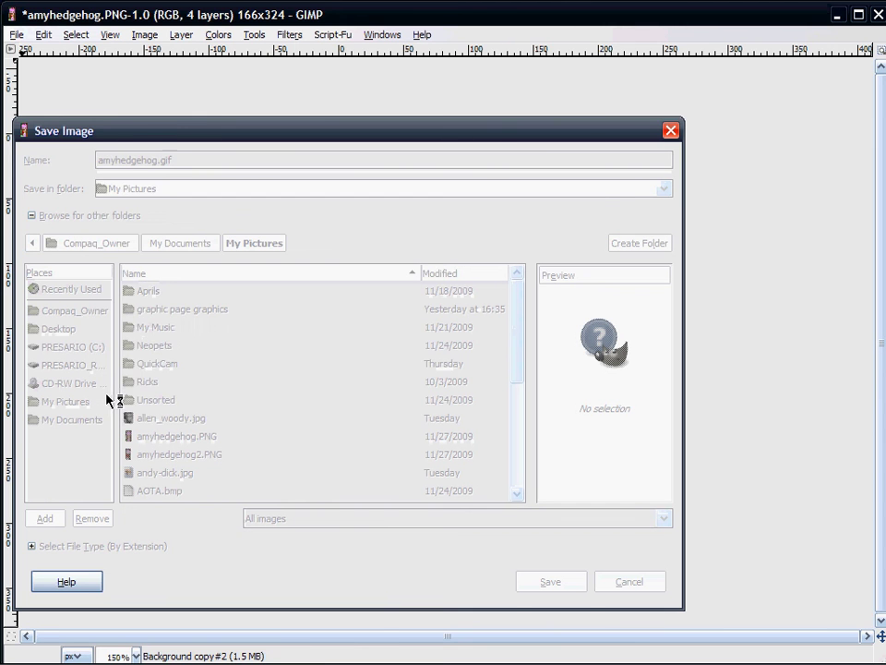
{"action": "left_click", "coordinate": [229, 265]}
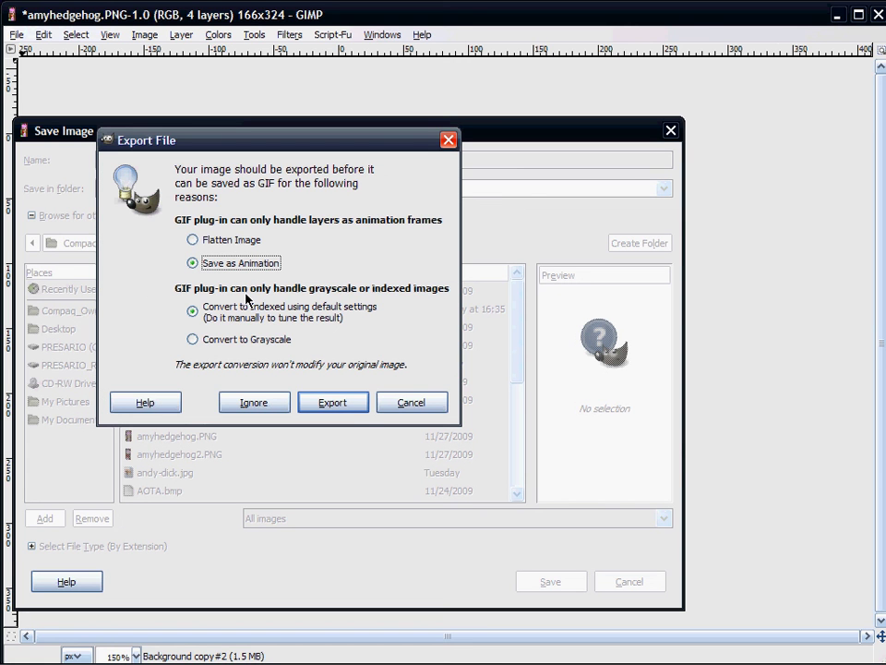
{"action": "left_click", "coordinate": [335, 412]}
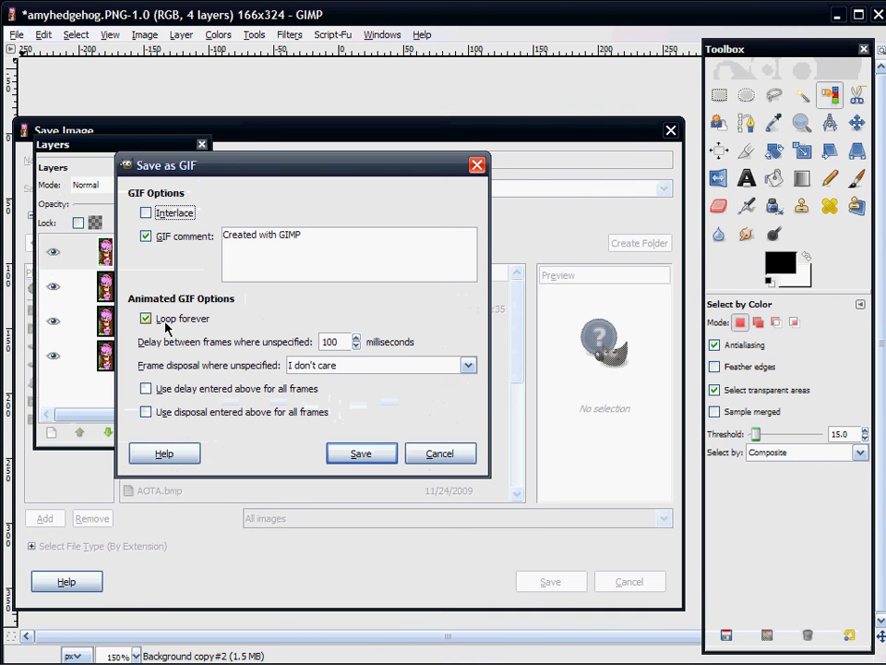
{"action": "left_click", "coordinate": [352, 462]}
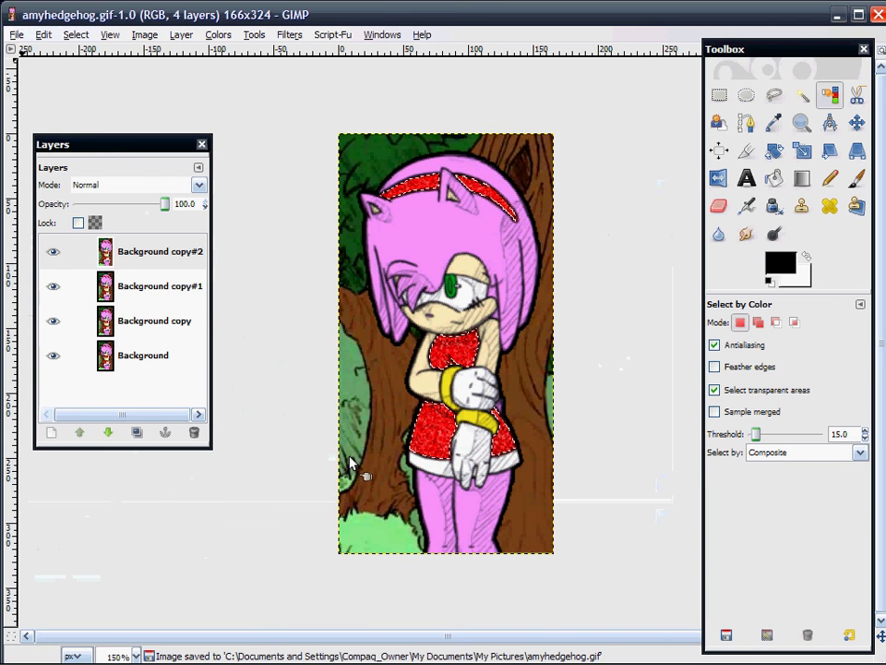